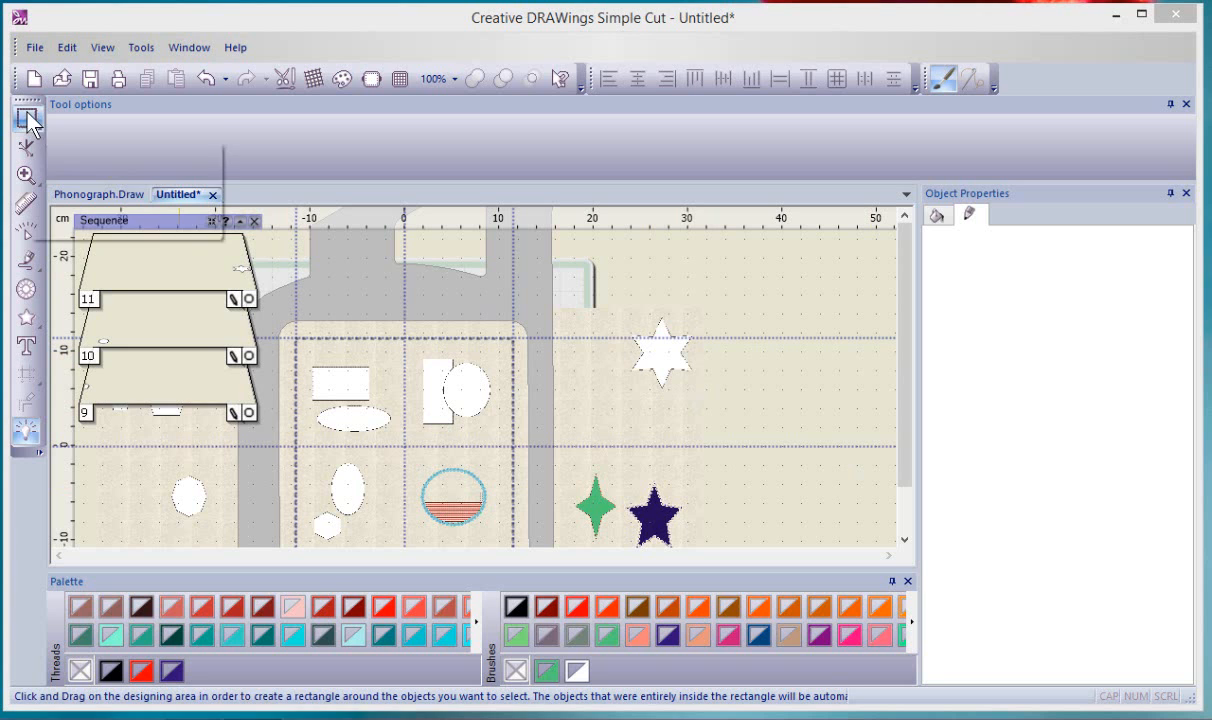
# Enlarge the white six-pointed star proportionally to about 78 mm wide and 91 mm high.
pyautogui.click(669, 357)
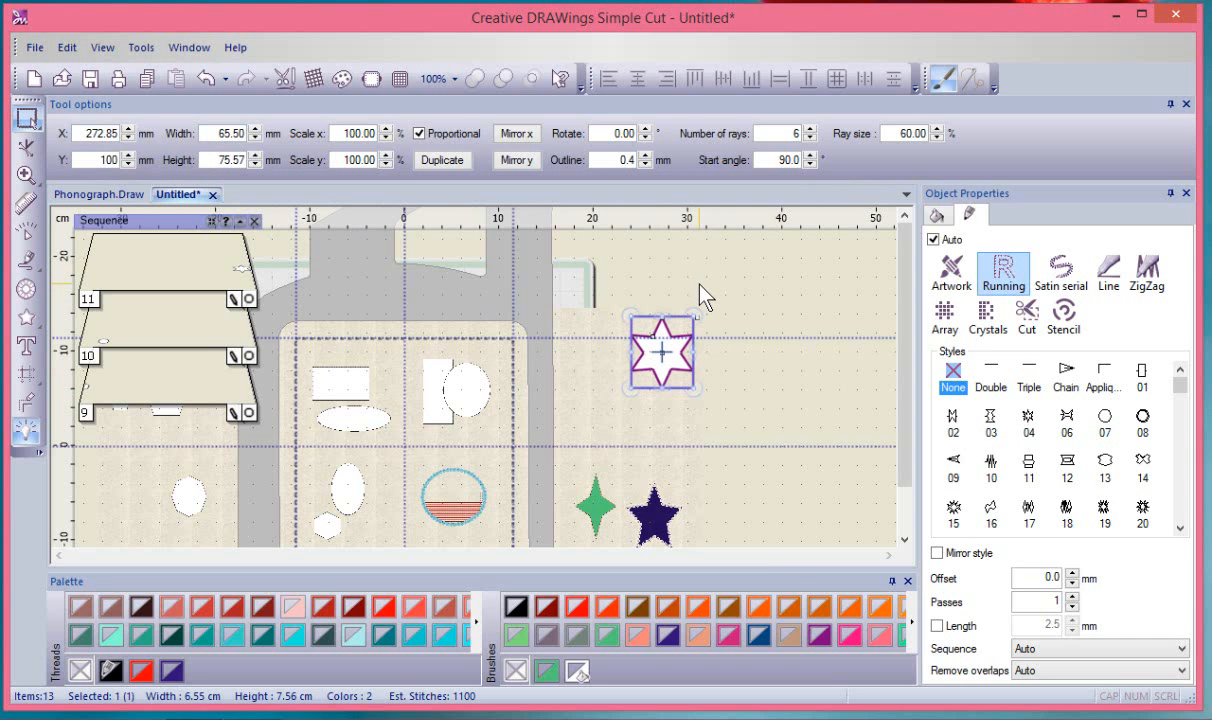
pyautogui.scroll(3, 701, 292)
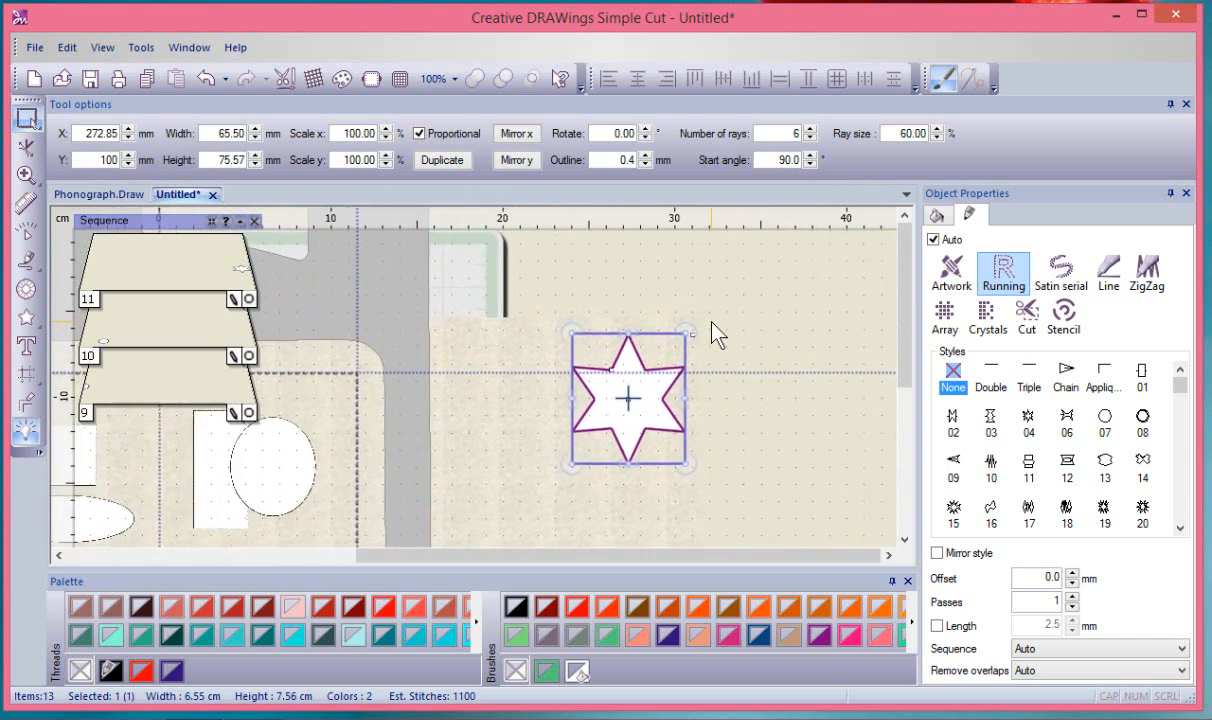
pyautogui.scroll(2, 713, 324)
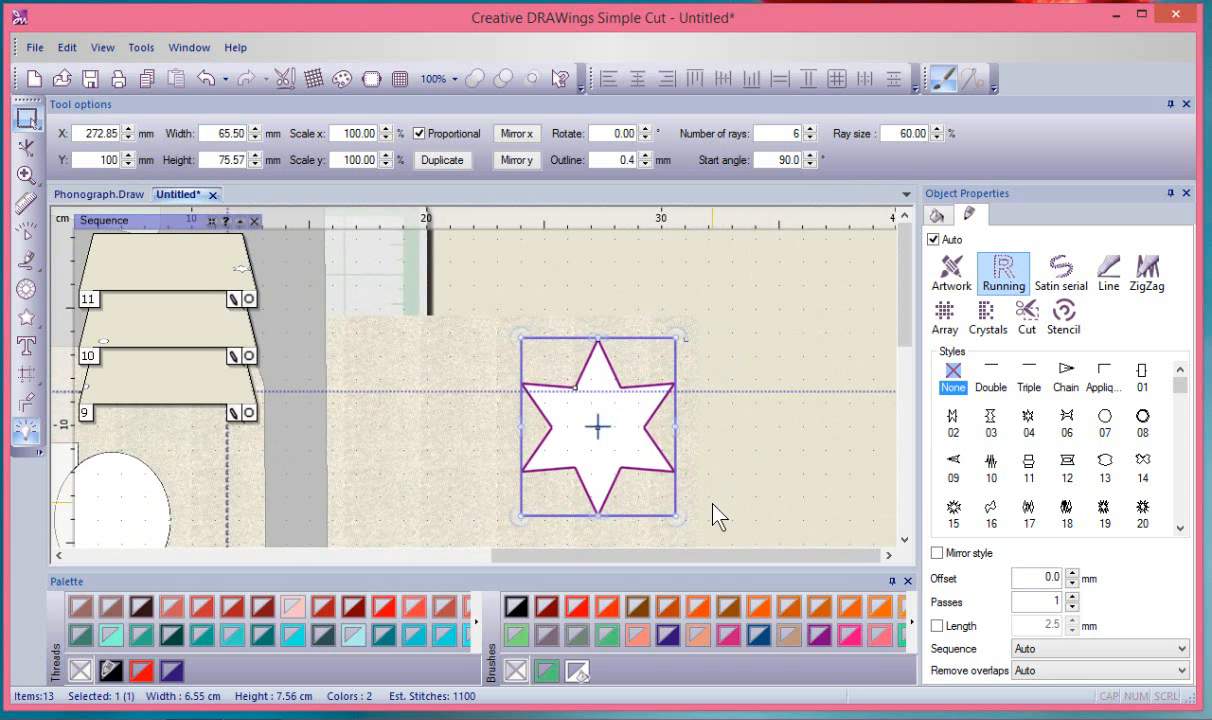
pyautogui.scroll(1, 718, 543)
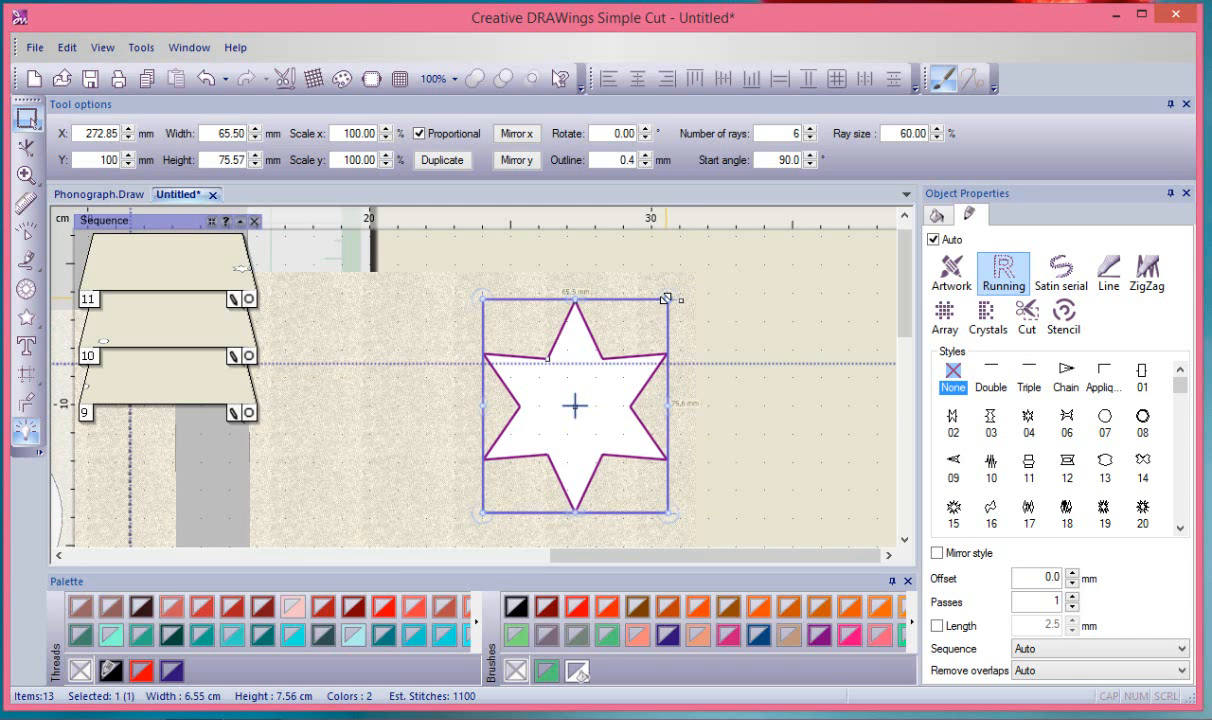
pyautogui.moveTo(666, 298); pyautogui.dragTo(695, 278)
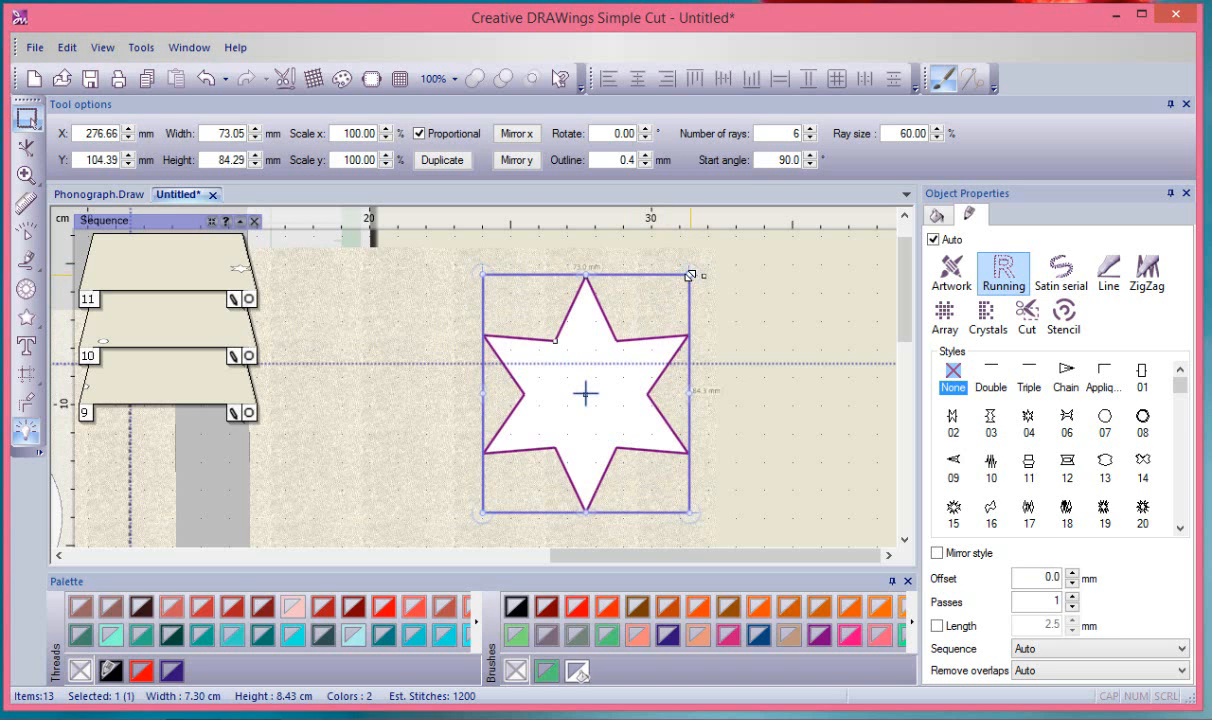
pyautogui.moveTo(690, 275); pyautogui.dragTo(714, 263)
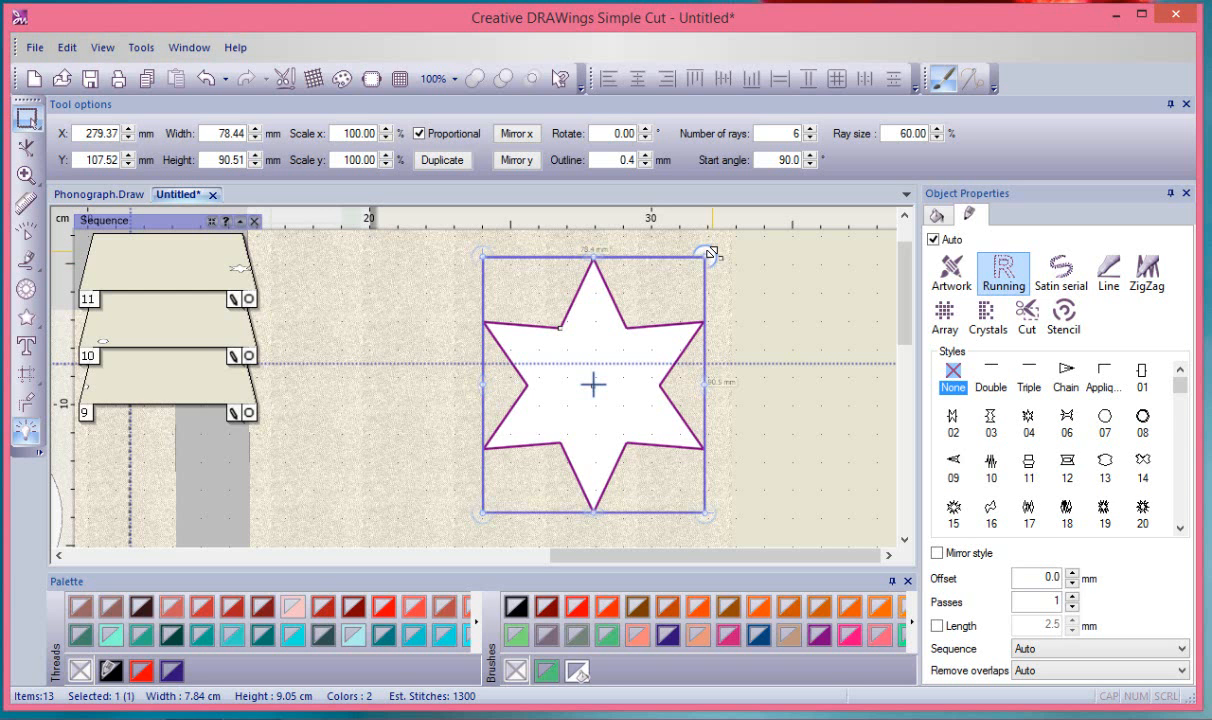
# Rotate the white six-pointed star slightly clockwise freehand about its centre, keeping it selected.
pyautogui.moveTo(710, 255)
pyautogui.mouseDown()
pyautogui.moveTo(730, 292)
pyautogui.moveTo(730, 408)
pyautogui.moveTo(746, 421)
pyautogui.moveTo(720, 476)
pyautogui.moveTo(733, 425)
pyautogui.moveTo(709, 238)
pyautogui.mouseUp()
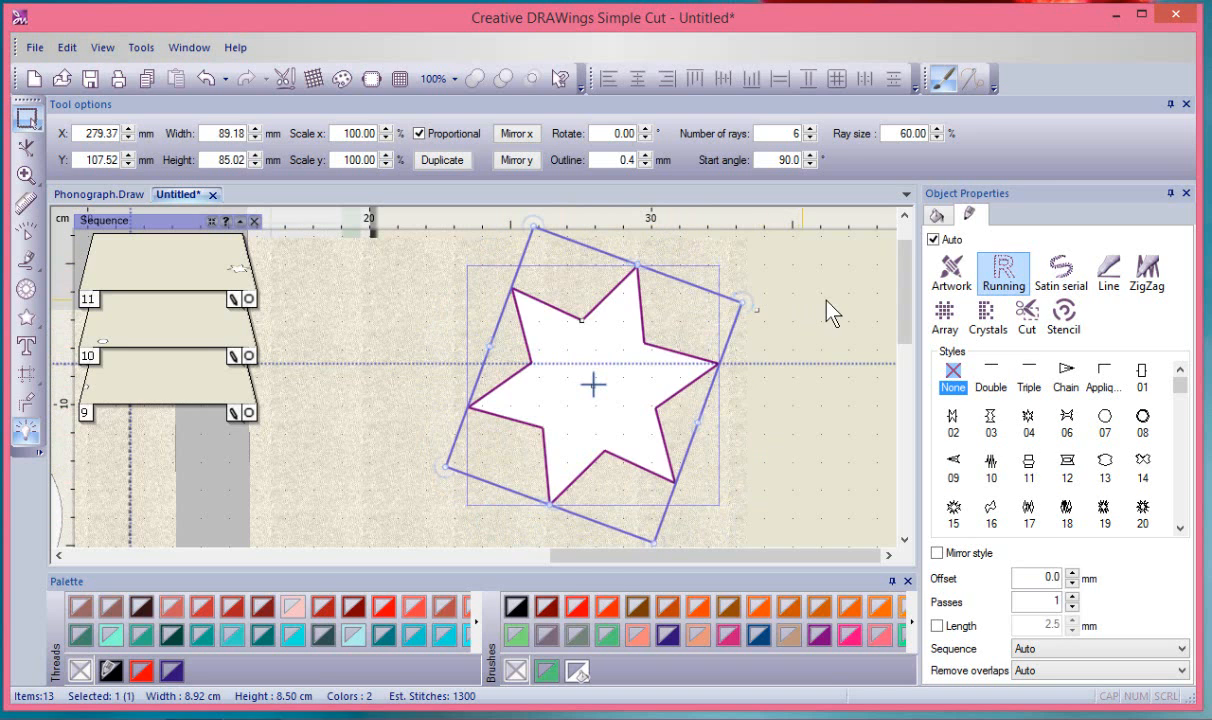
pyautogui.click(782, 284)
pyautogui.click(597, 331)
# Rotate the six-pointed star by exactly 90°, and turn it freehand until its selection frame is nearly level.
pyautogui.doubleClick(627, 133)
pyautogui.write('90')
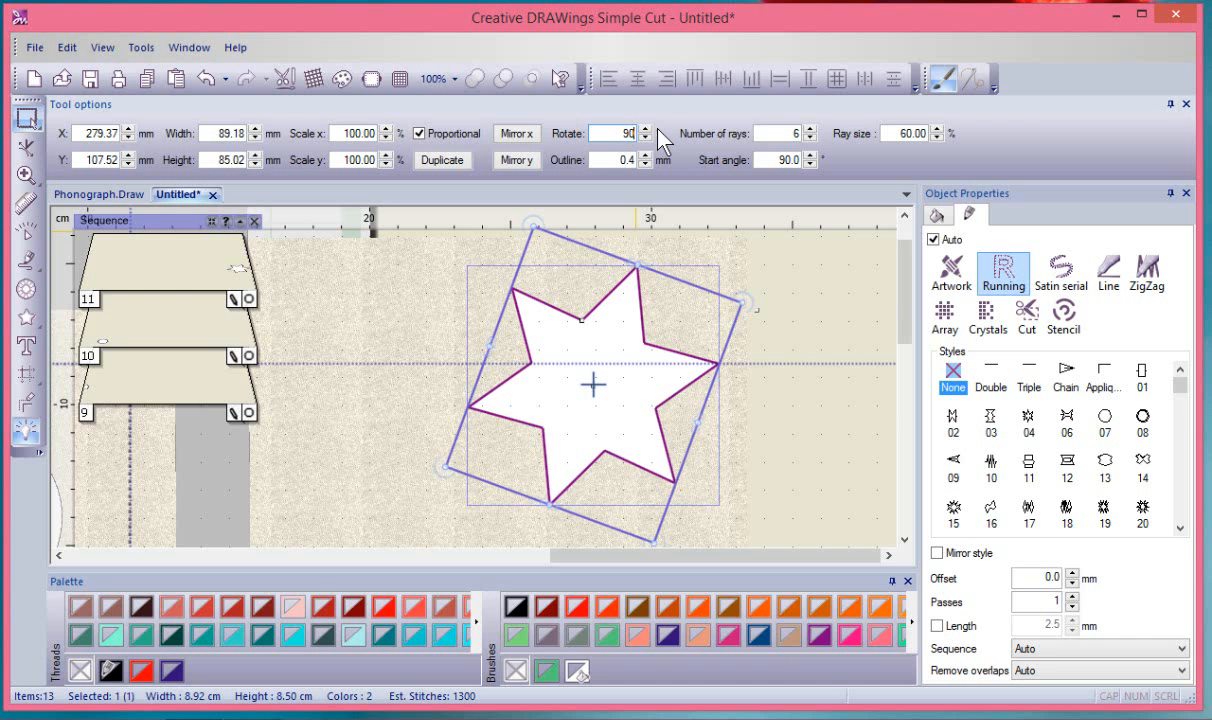
pyautogui.press('Return')
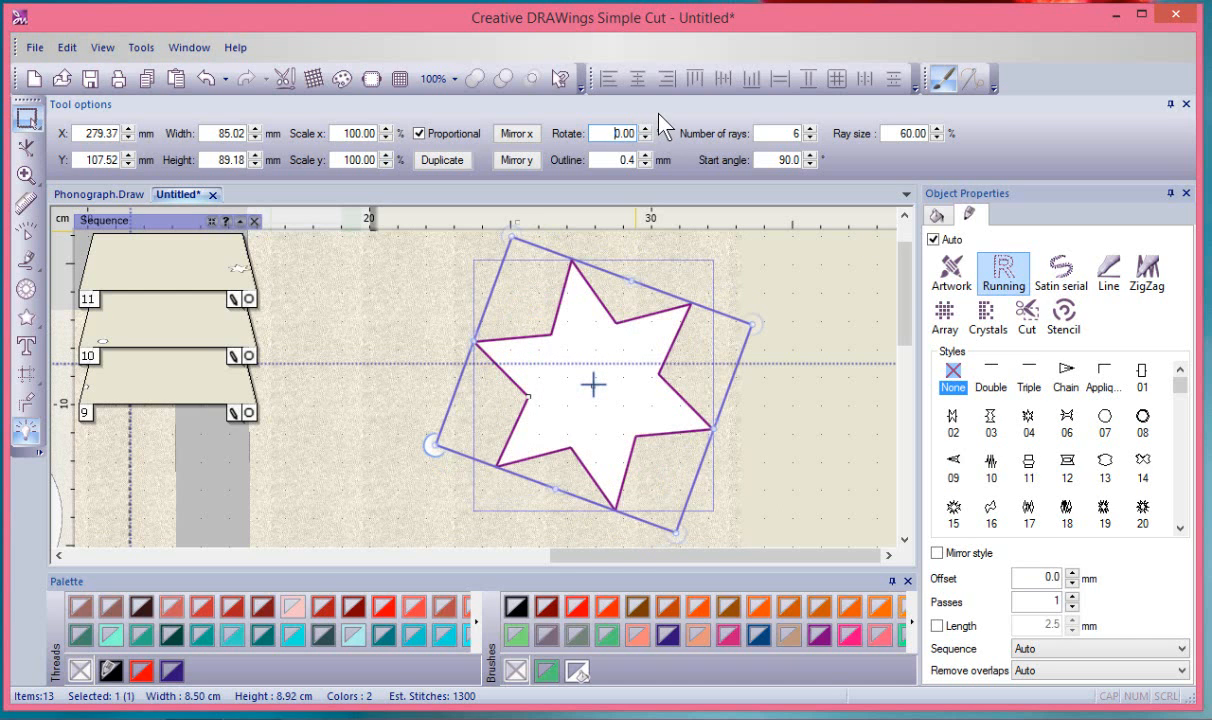
pyautogui.moveTo(762, 326); pyautogui.dragTo(732, 262)
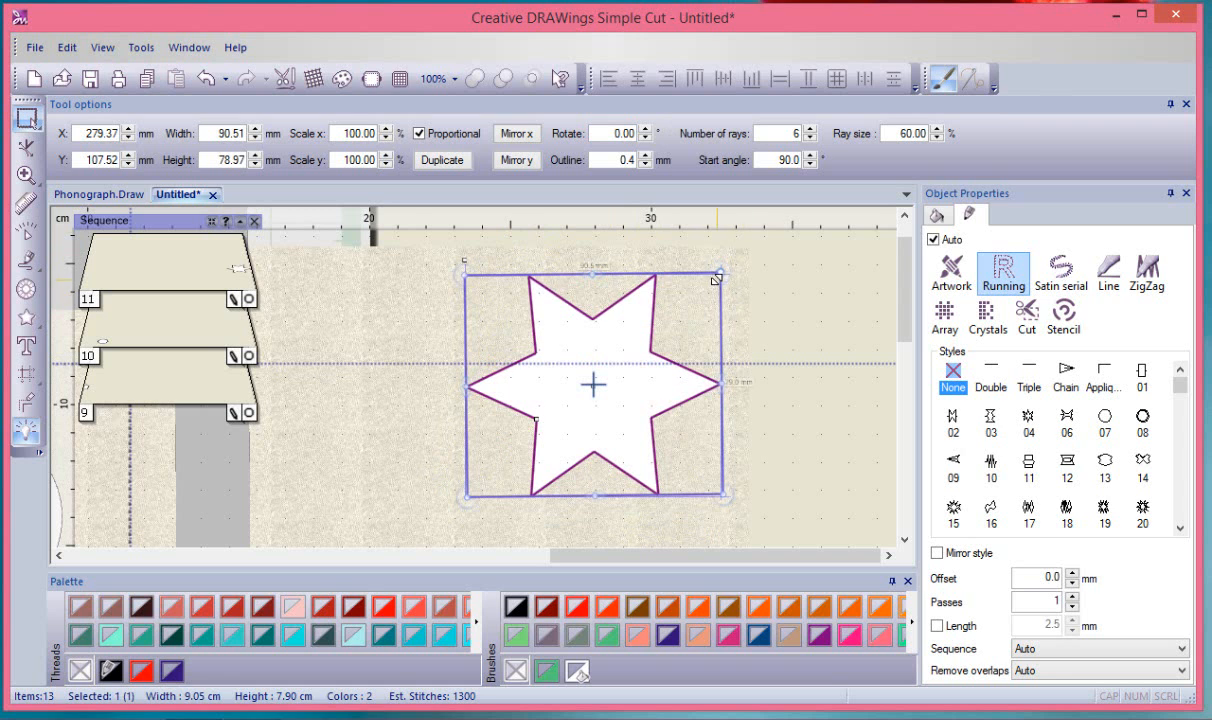
# Resize the six-pointed star by its sides and corner to about 97 mm wide and 92 mm high.
pyautogui.moveTo(717, 274); pyautogui.dragTo(746, 259)
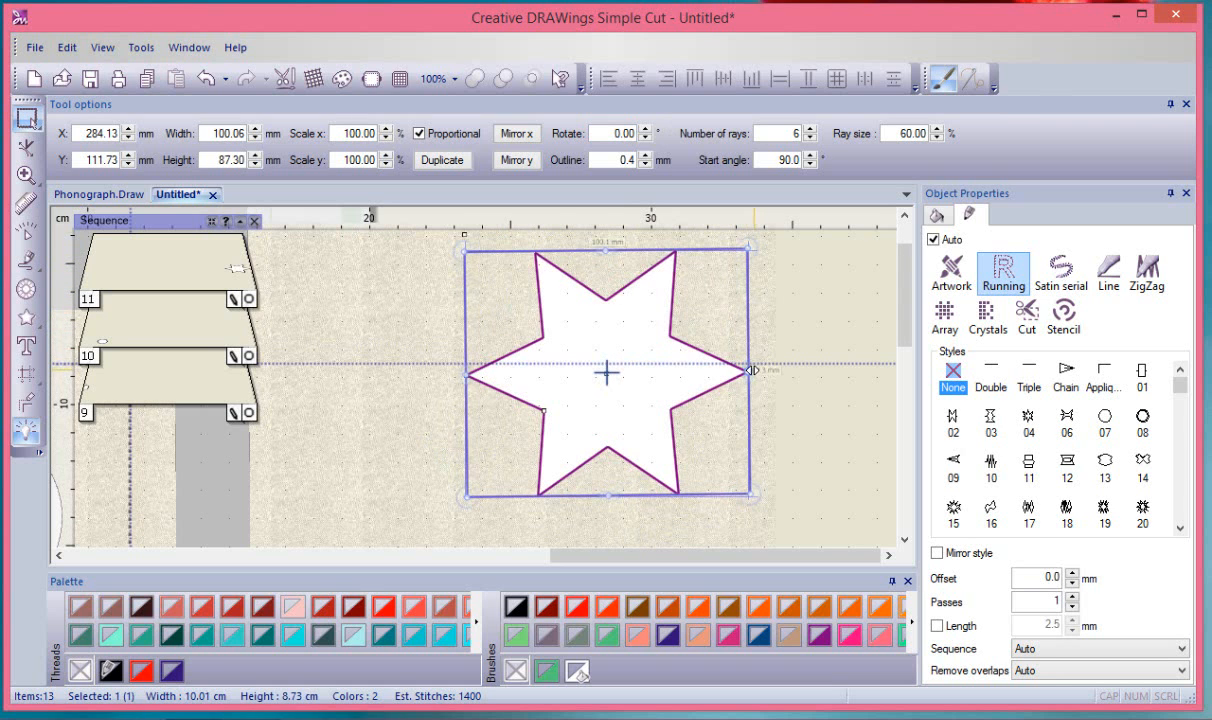
pyautogui.moveTo(752, 371); pyautogui.dragTo(702, 373)
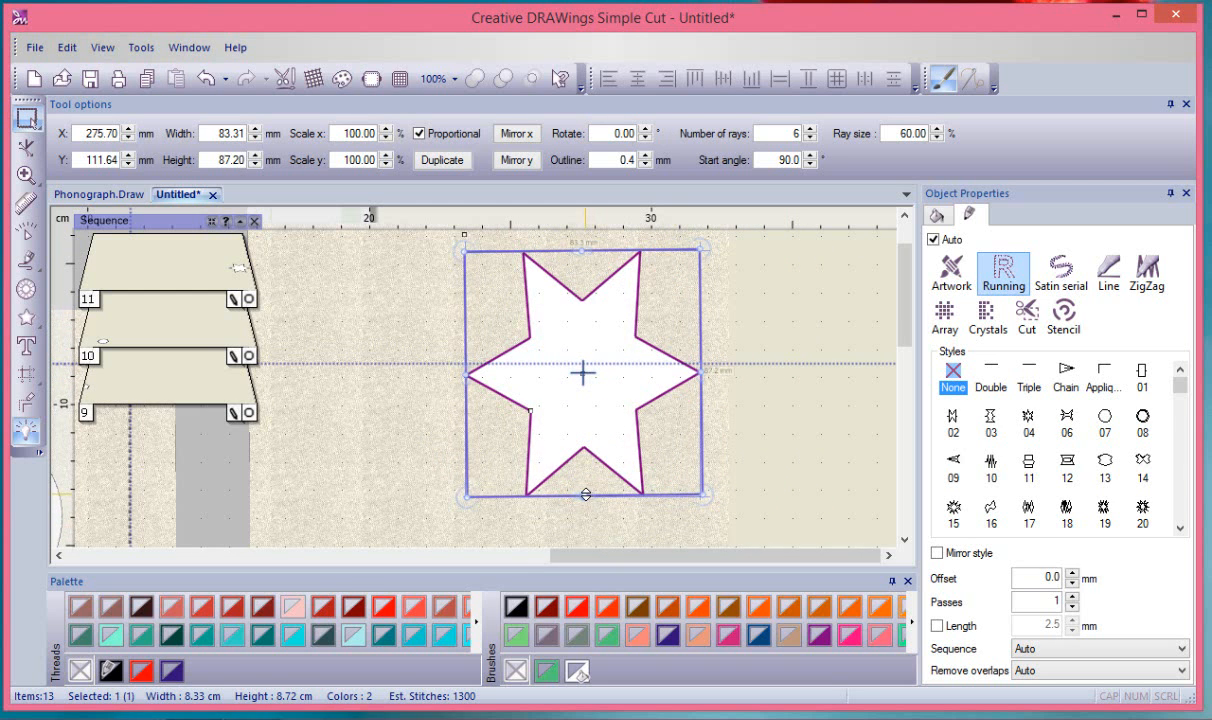
pyautogui.moveTo(585, 494); pyautogui.dragTo(598, 443)
pyautogui.moveTo(705, 446); pyautogui.dragTo(748, 471)
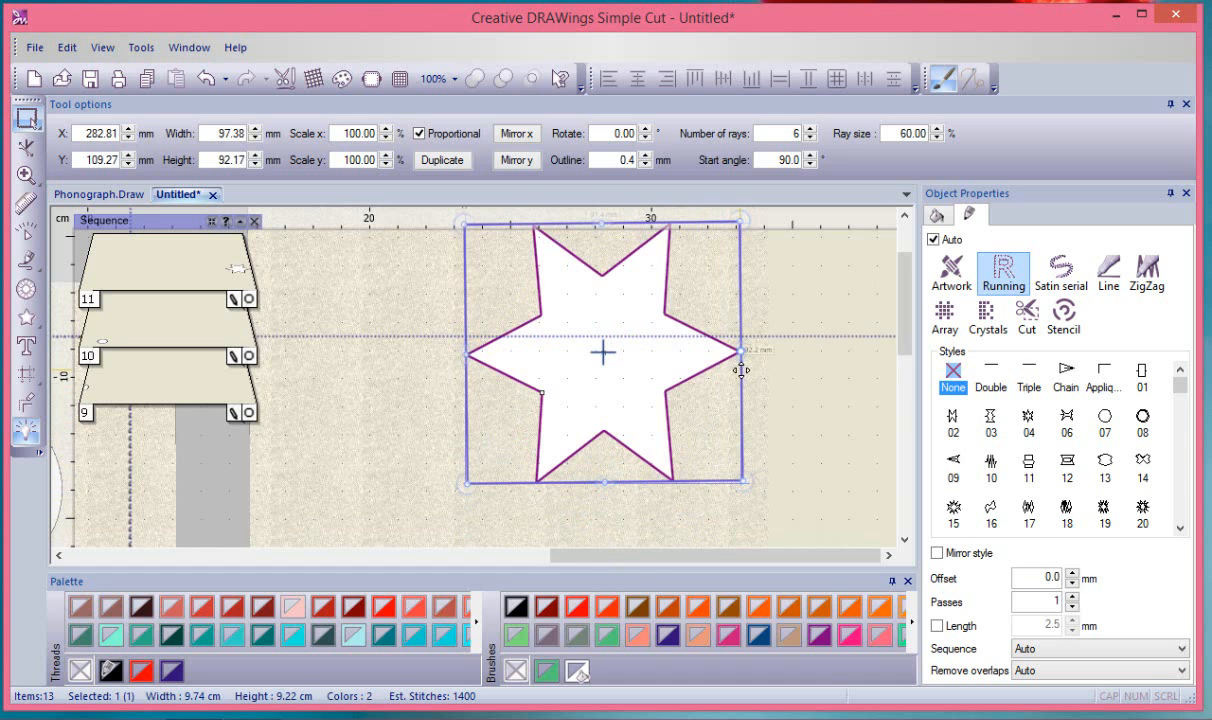
# Slant the six-pointed star horizontally by about -19° along its upper edge.
pyautogui.scroll(2, 720, 300)
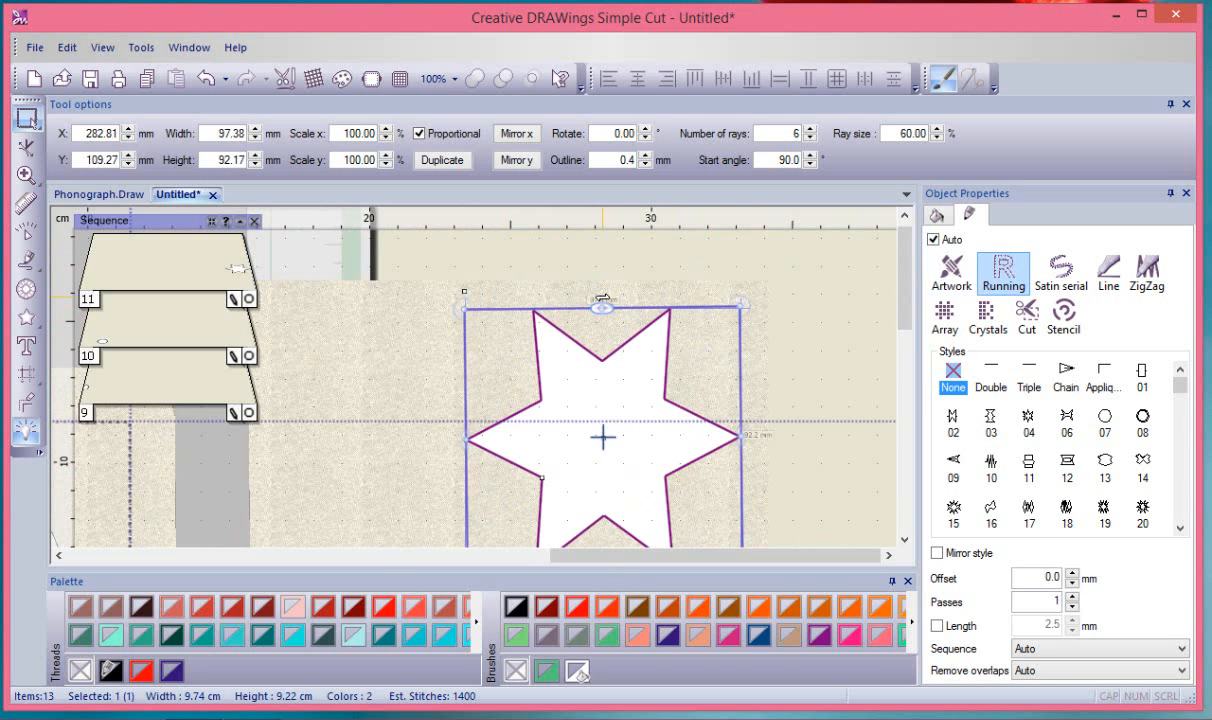
pyautogui.moveTo(602, 298); pyautogui.dragTo(659, 304)
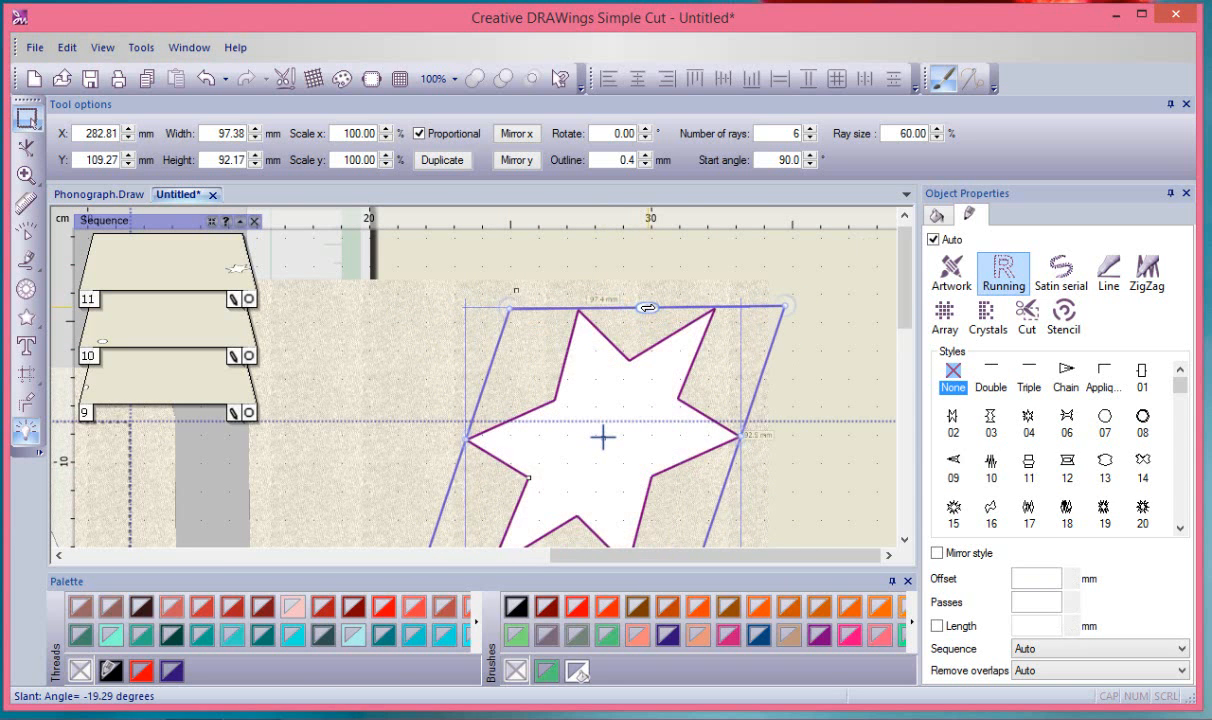
pyautogui.scroll(-2, 668, 338)
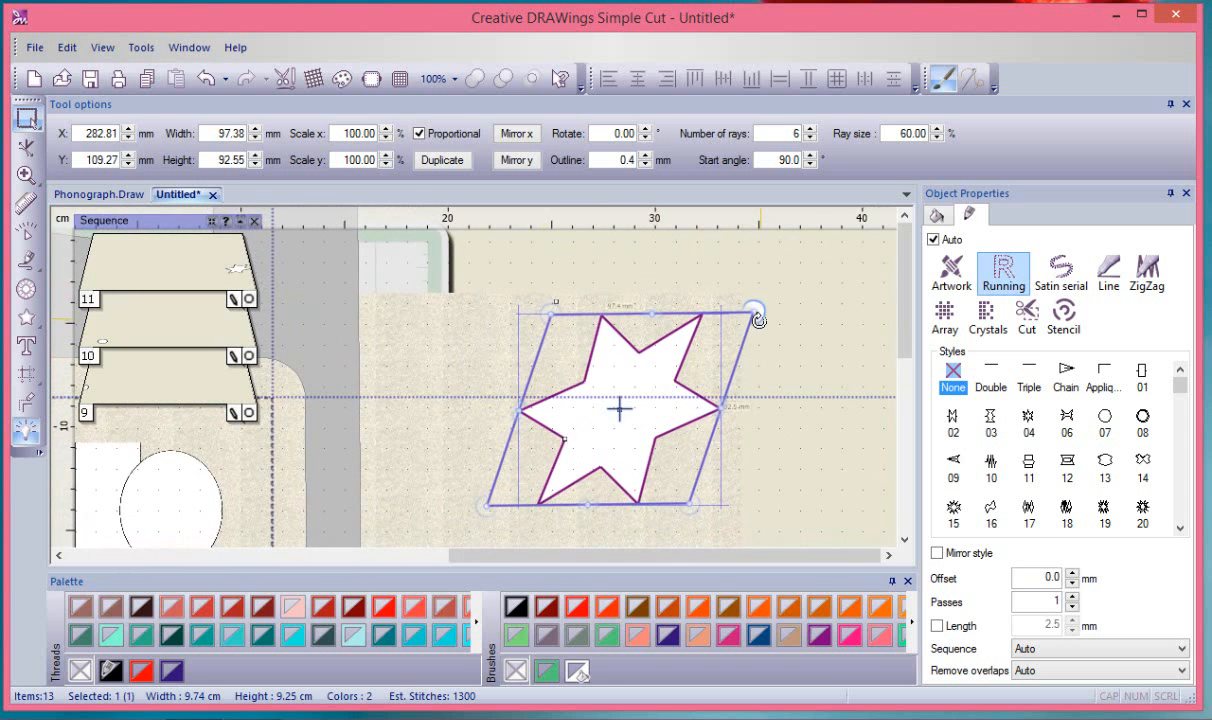
# Rotate the six-pointed star freehand around rotation centres placed on its ray tips, and deselect it.
pyautogui.moveTo(754, 314)
pyautogui.mouseDown()
pyautogui.moveTo(770, 330)
pyautogui.moveTo(767, 303)
pyautogui.mouseUp()
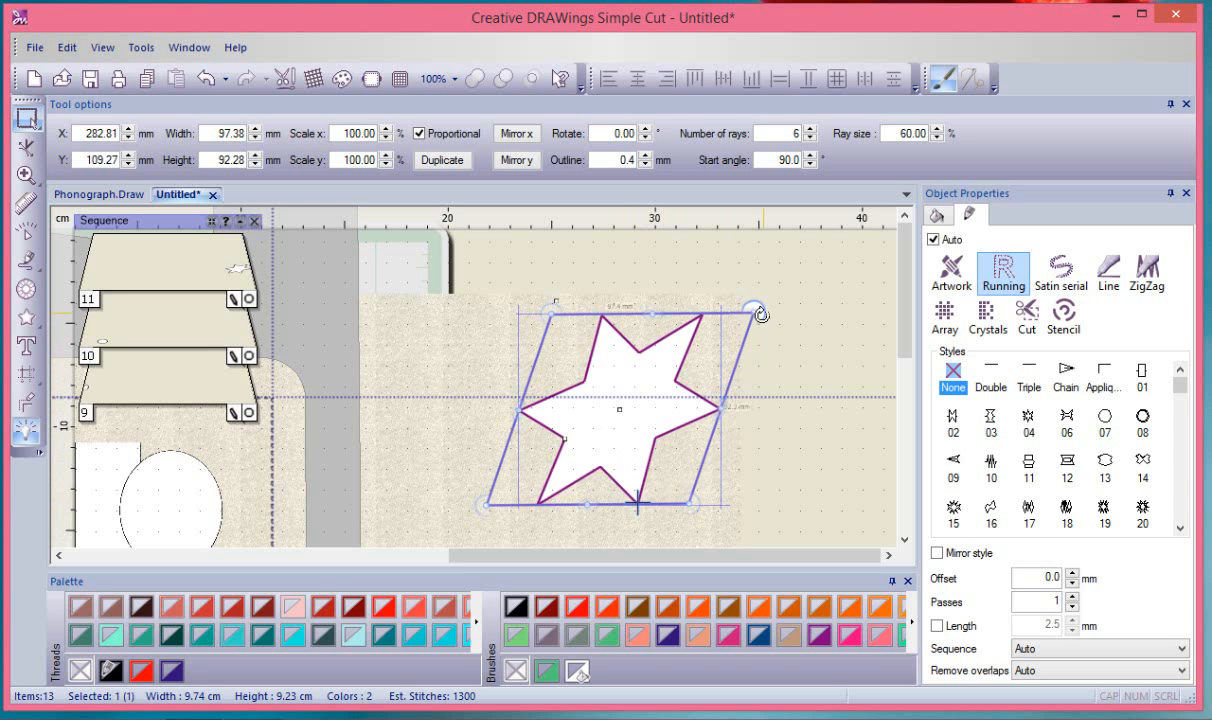
pyautogui.moveTo(760, 312); pyautogui.dragTo(821, 392)
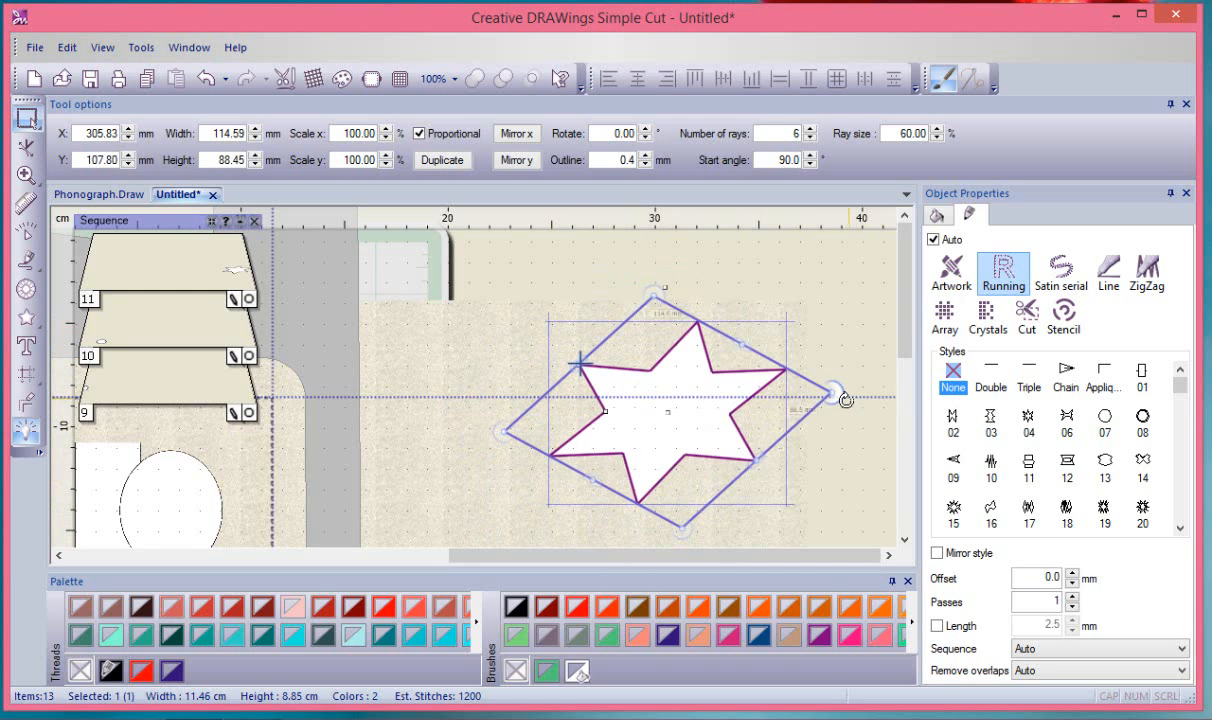
pyautogui.moveTo(841, 398); pyautogui.dragTo(569, 325)
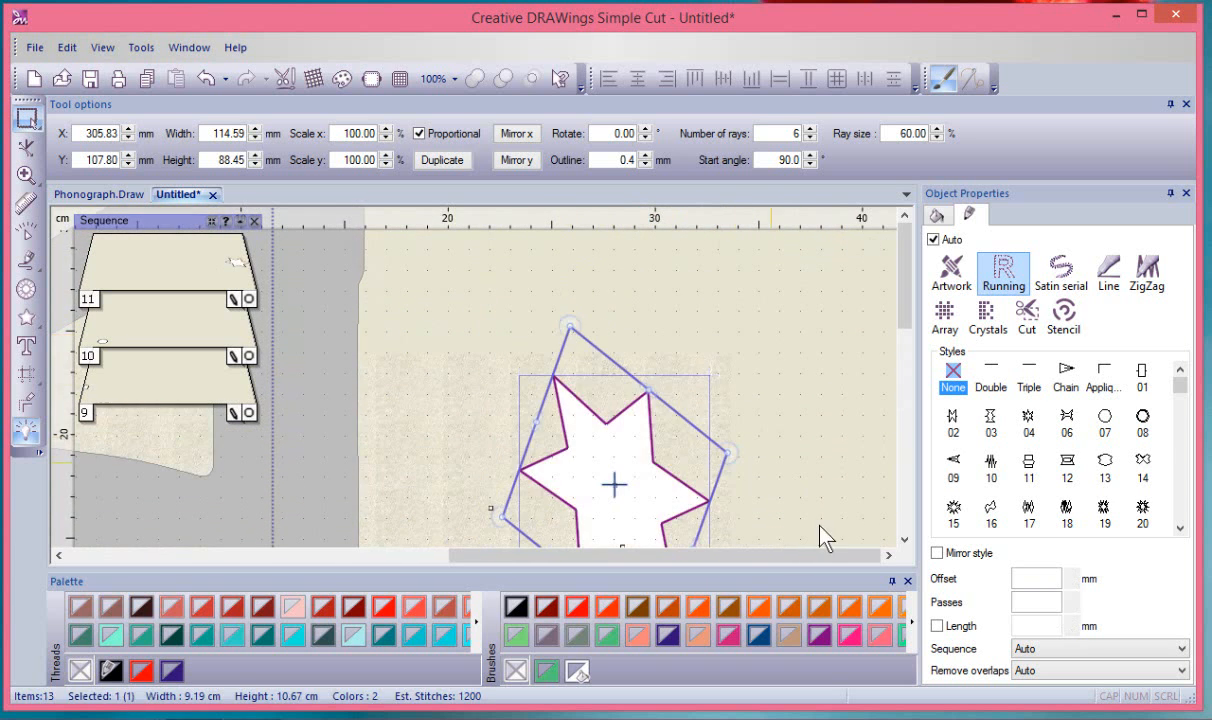
pyautogui.click(905, 540)
pyautogui.click(905, 540)
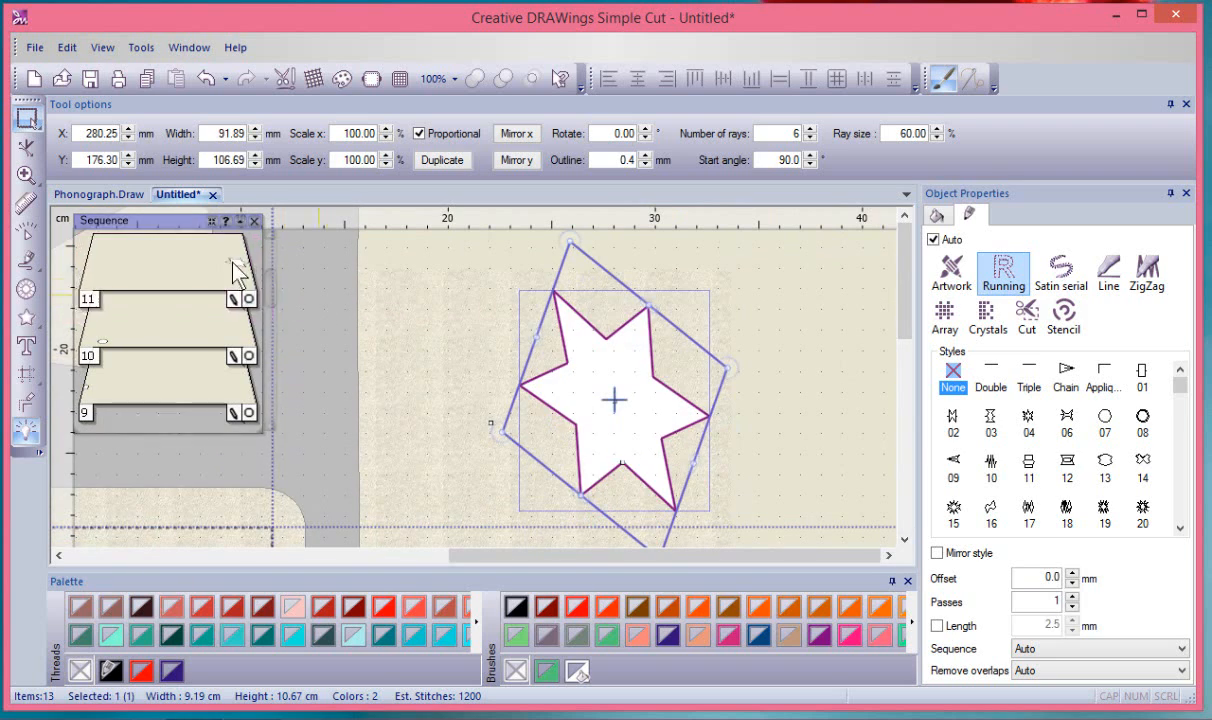
pyautogui.click(421, 350)
# Stretch the green four-pointed star to about 85 mm wide and 94 mm high.
pyautogui.scroll(-2, 421, 350)
pyautogui.scroll(-2, 421, 350)
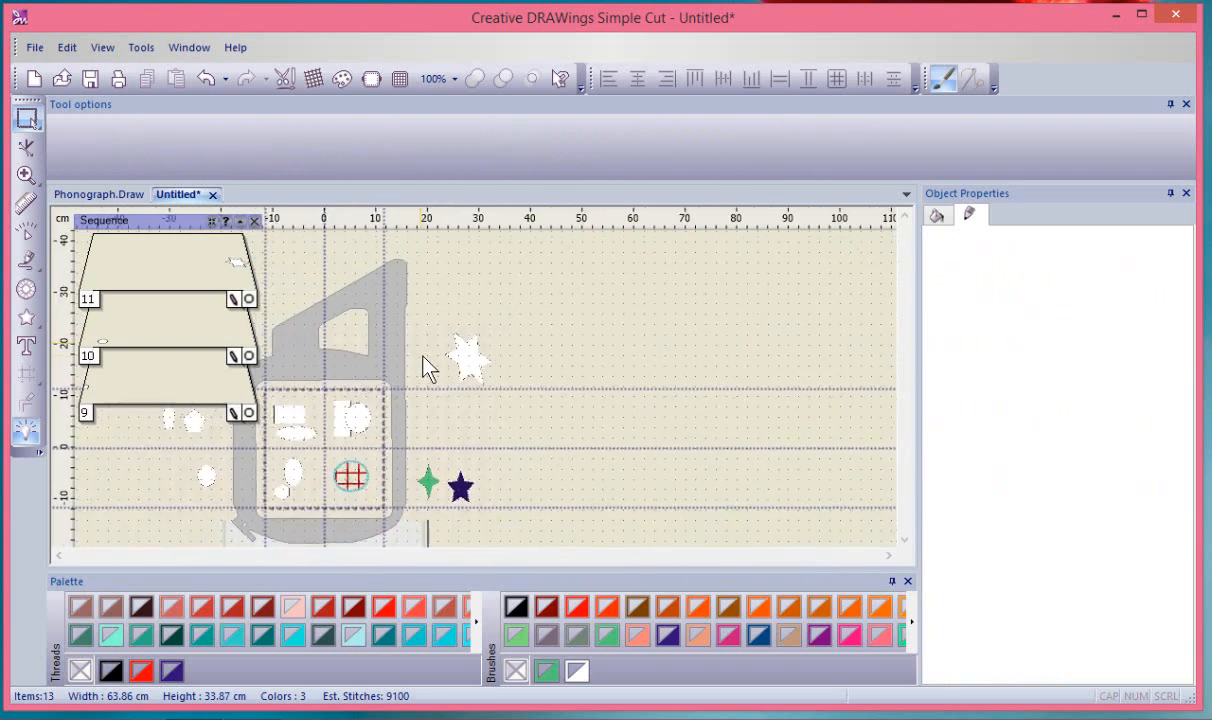
pyautogui.scroll(1, 390, 485)
pyautogui.scroll(2, 390, 490)
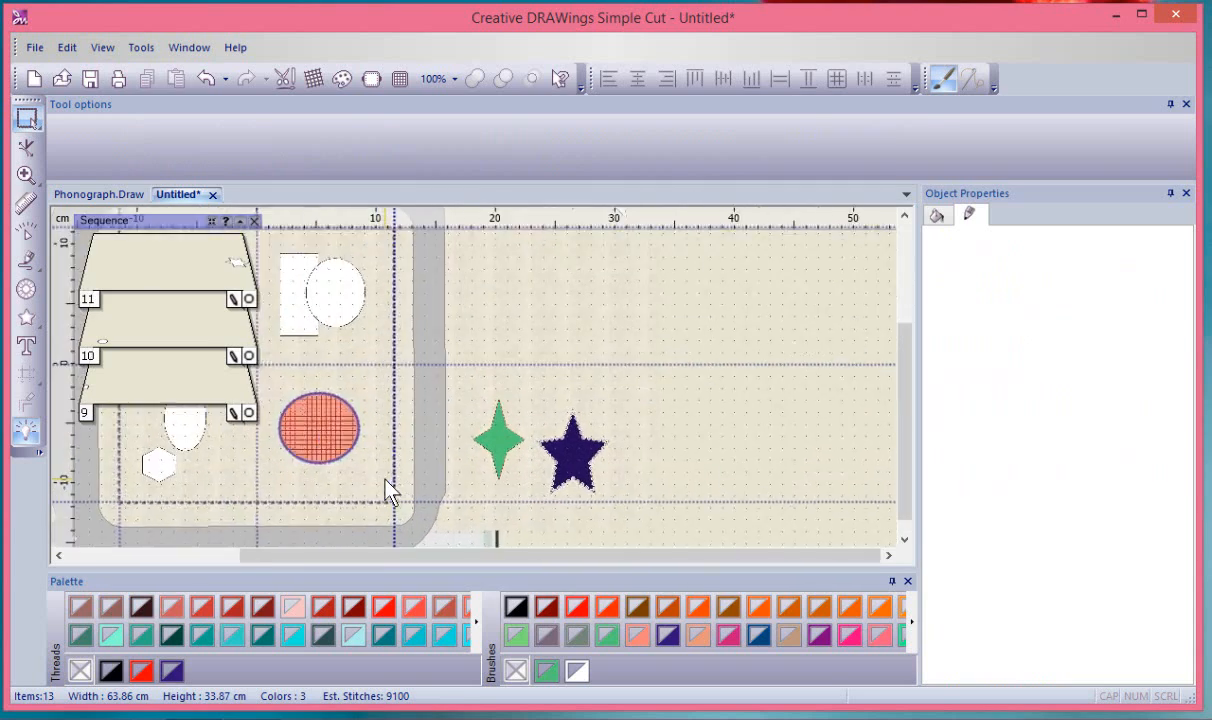
pyautogui.click(530, 450)
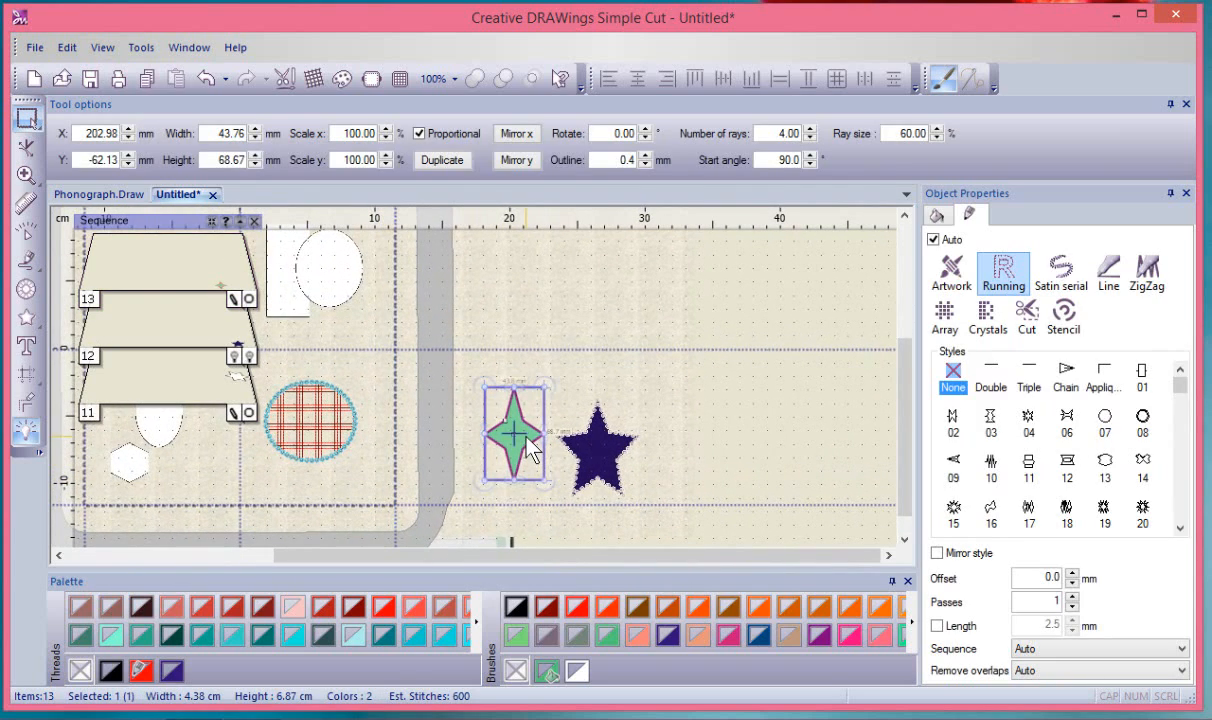
pyautogui.scroll(1, 526, 444)
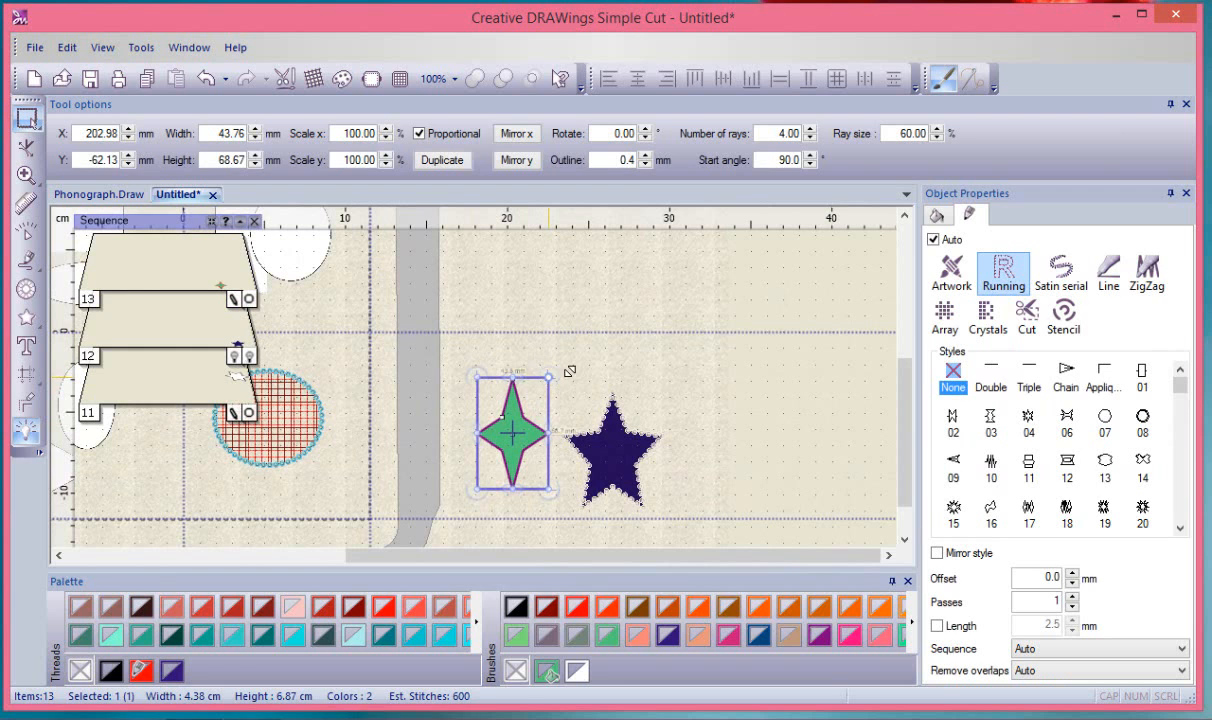
pyautogui.moveTo(569, 371); pyautogui.dragTo(576, 337)
pyautogui.moveTo(576, 413); pyautogui.dragTo(613, 410)
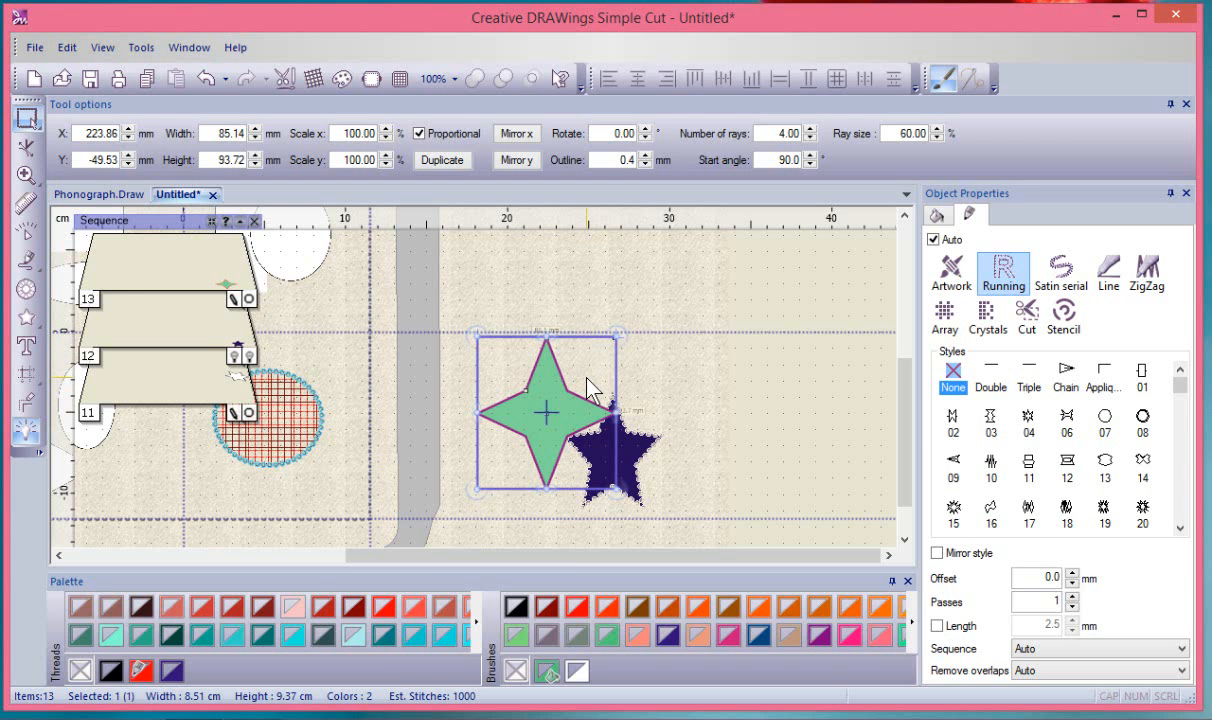
# Move the green star to the centre of the hoop at X 0 and Y 0 mm.
pyautogui.scroll(3, 587, 390)
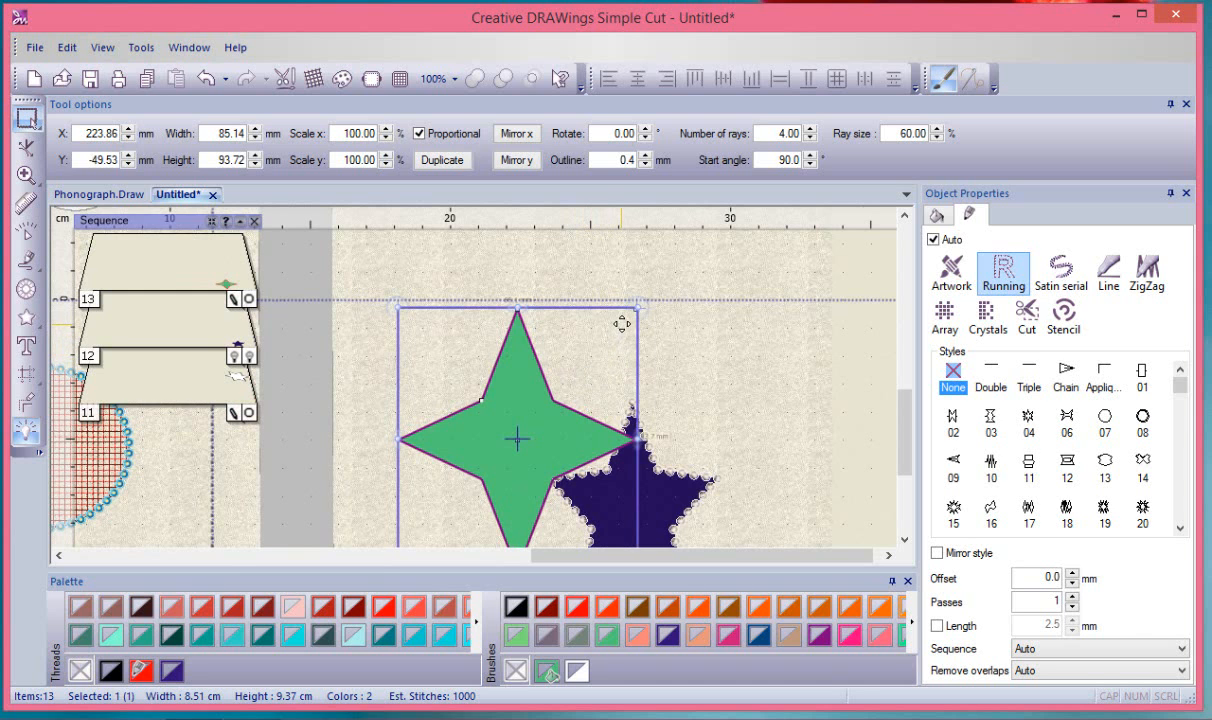
pyautogui.moveTo(622, 326); pyautogui.dragTo(624, 279)
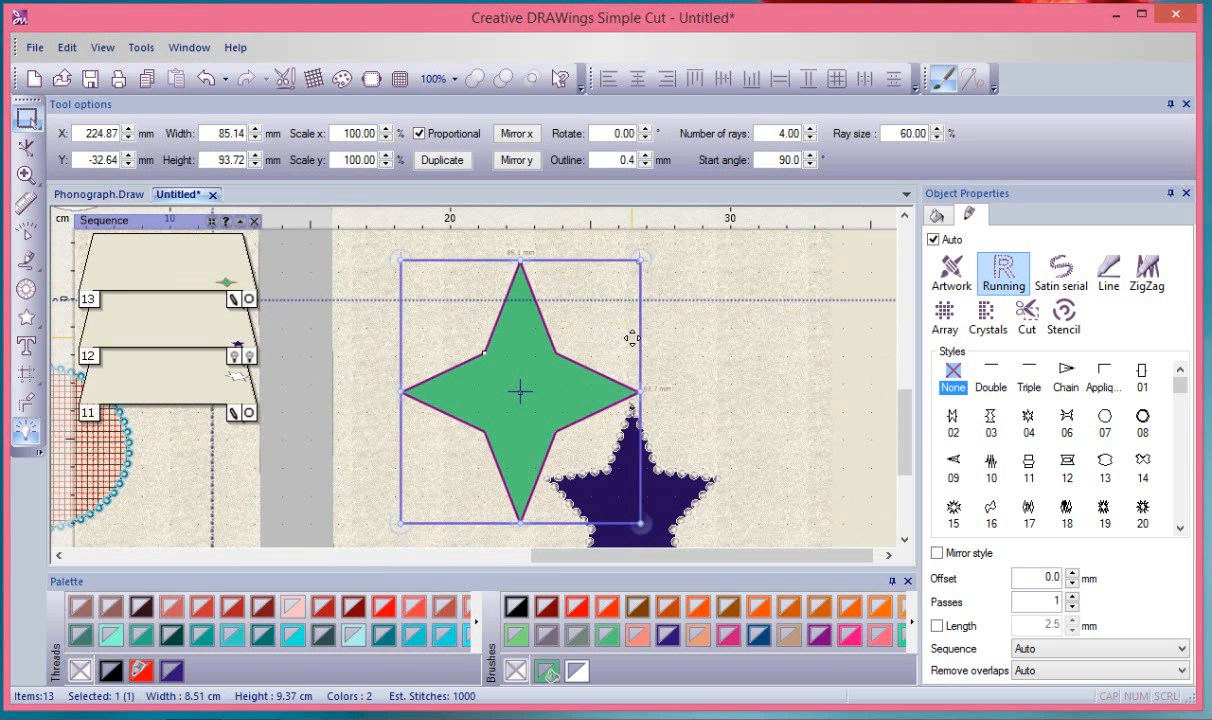
pyautogui.moveTo(632, 338); pyautogui.dragTo(338, 310)
pyautogui.scroll(-2, 596, 352)
pyautogui.scroll(-2, 596, 352)
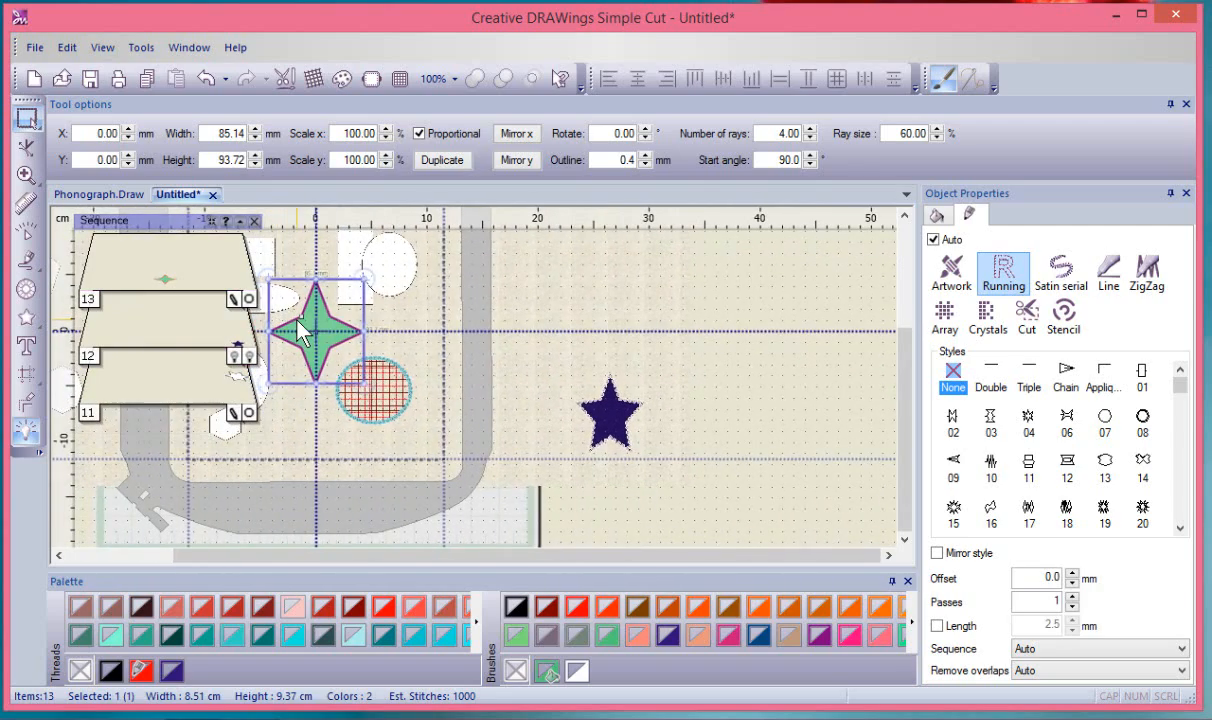
# Slant the green star horizontally along its lower edge and rotate it slightly counter-clockwise about its centre.
pyautogui.scroll(2, 299, 324)
pyautogui.scroll(1, 298, 322)
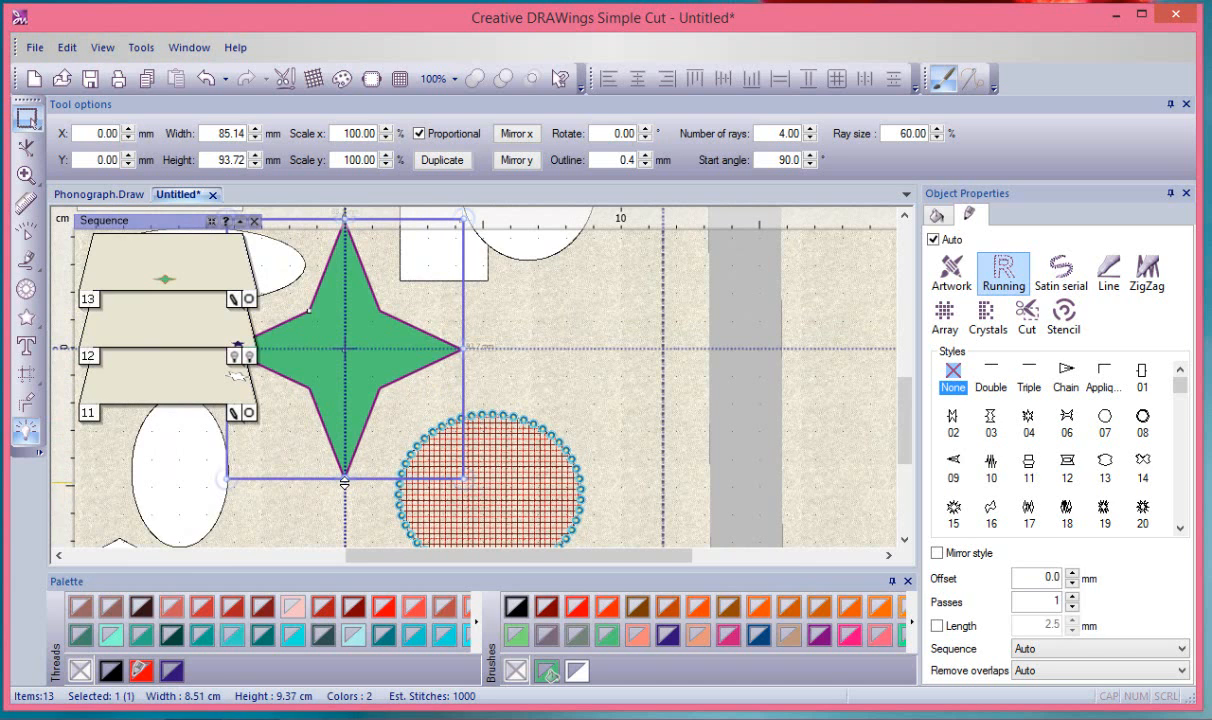
pyautogui.moveTo(343, 487); pyautogui.dragTo(390, 484)
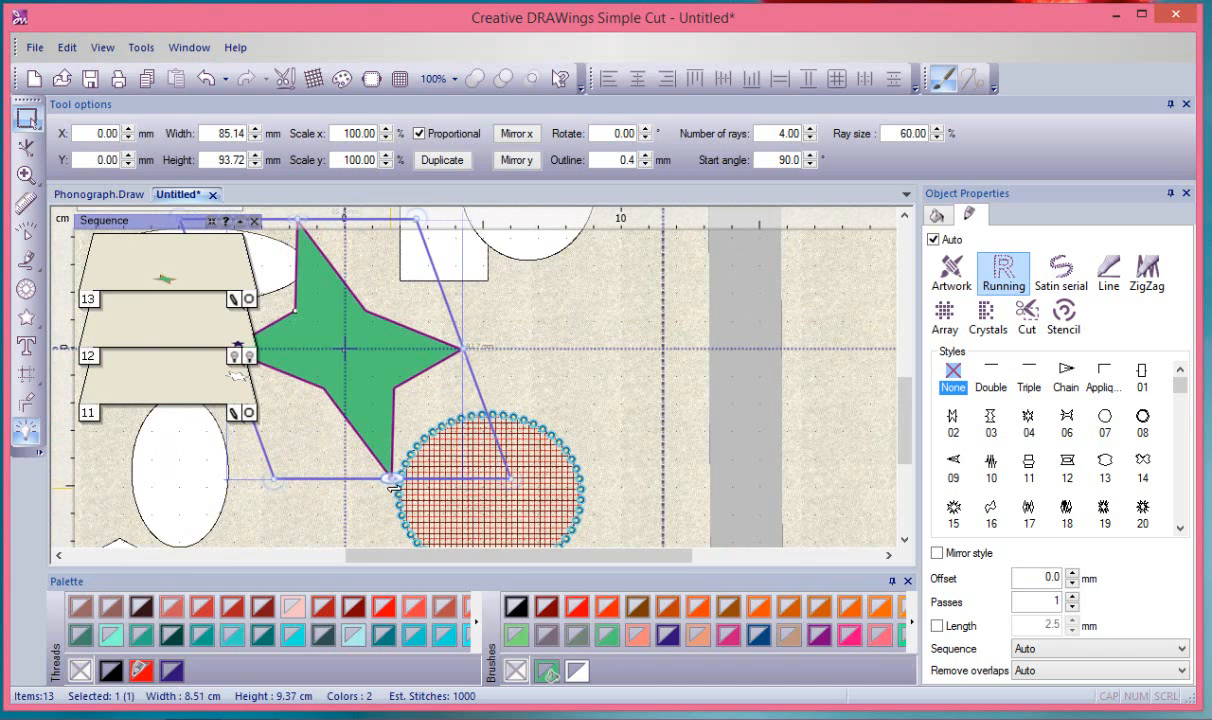
pyautogui.moveTo(510, 478); pyautogui.dragTo(533, 421)
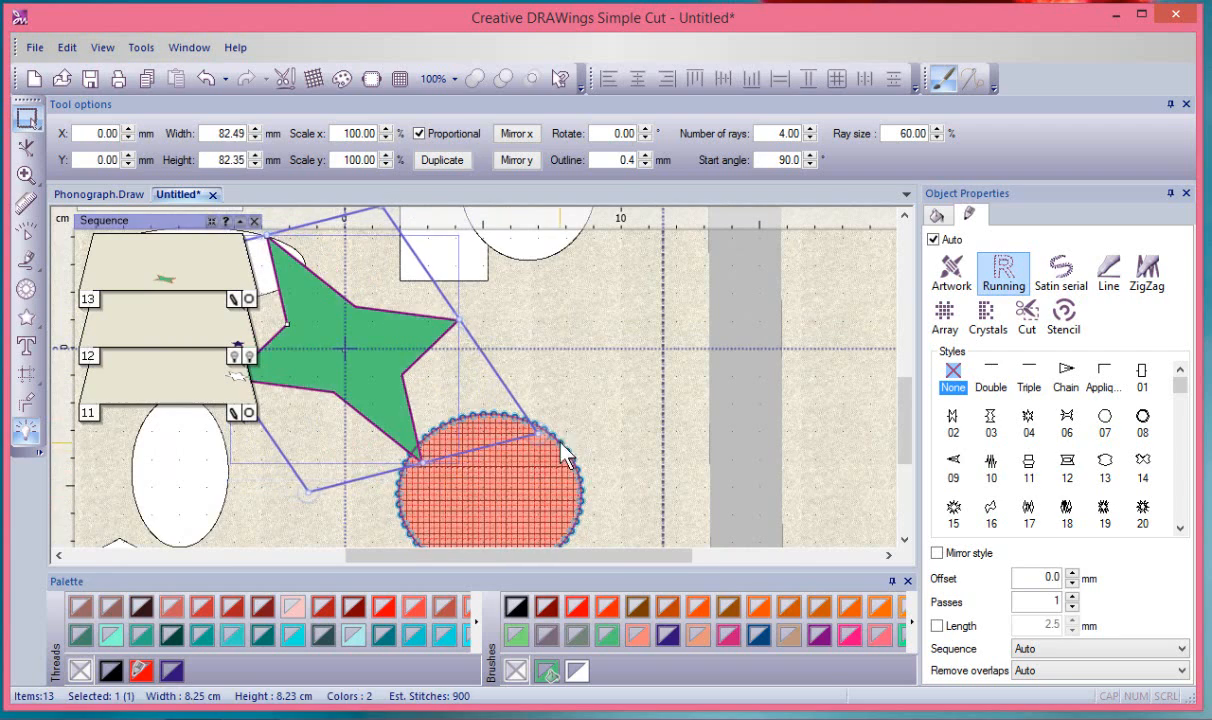
# Move the green star out of the hoop beside the dark blue star, to about X 185 and Y -31 mm.
pyautogui.scroll(-3, 461, 311)
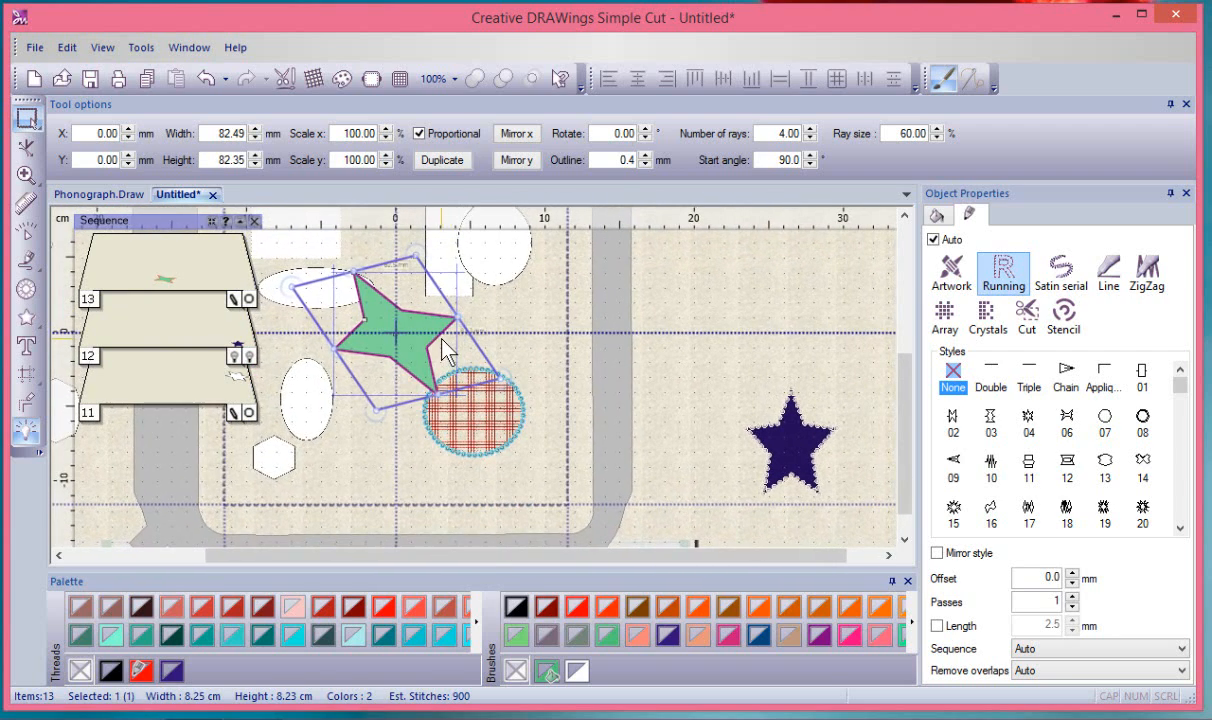
pyautogui.moveTo(430, 360); pyautogui.dragTo(703, 405)
pyautogui.click(170, 718)
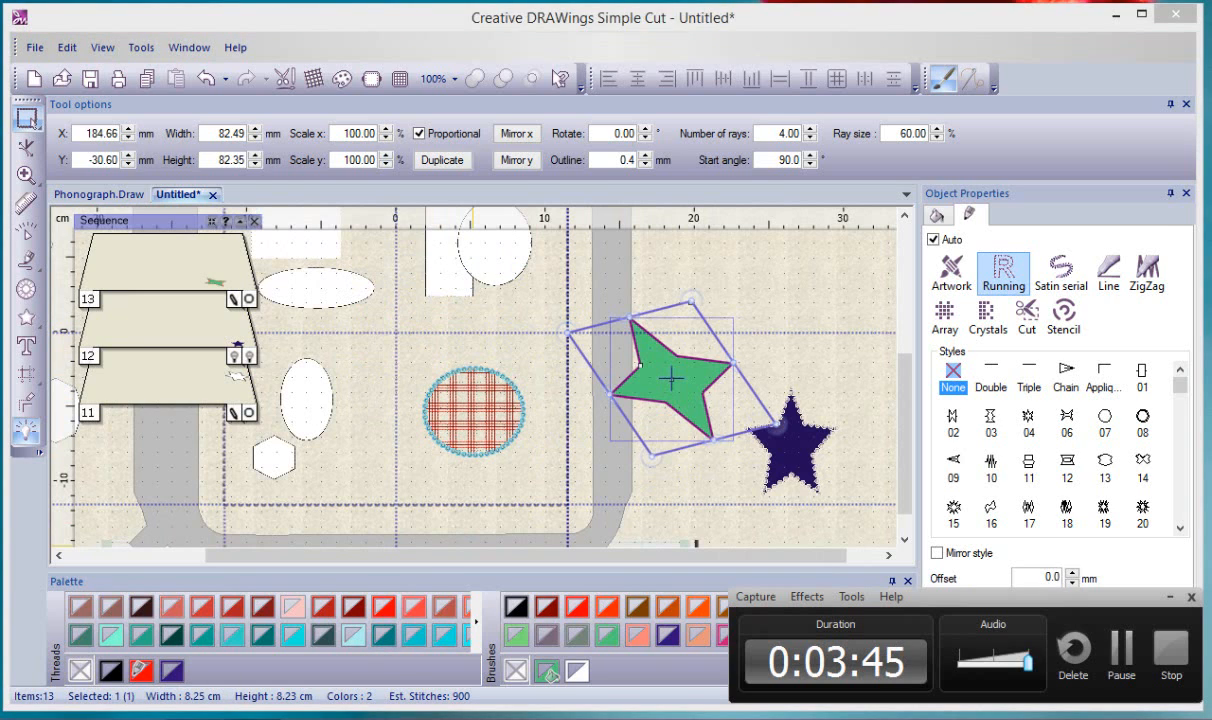